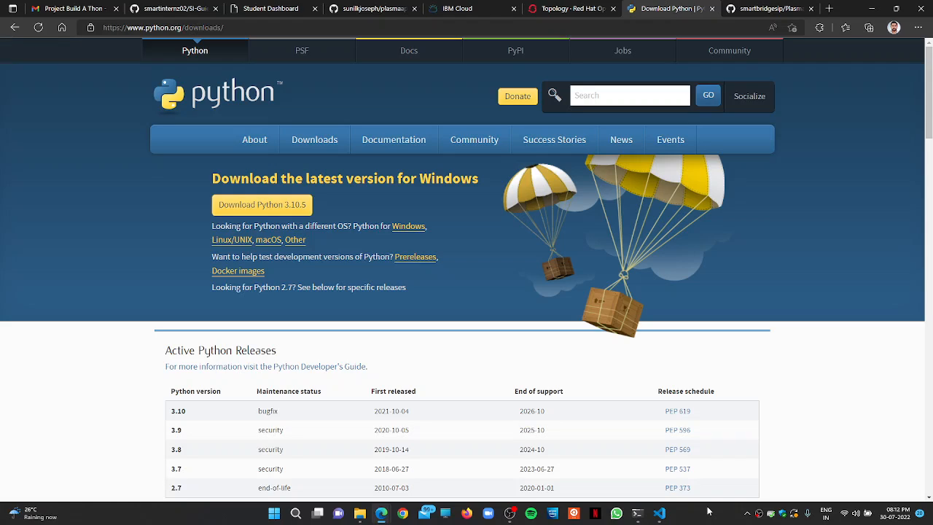
Switch to the command prompt and check the installed Python version with python --version.
key(alt+Tab)
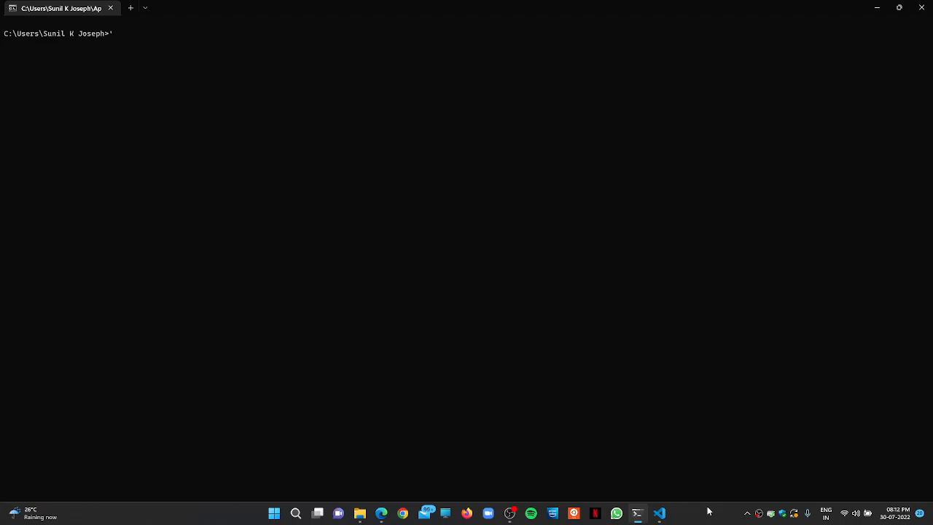
key(BackSpace)
text(pyh)
key(BackSpace)
text(thon)
text( --versio)
text(n)
key(Return)
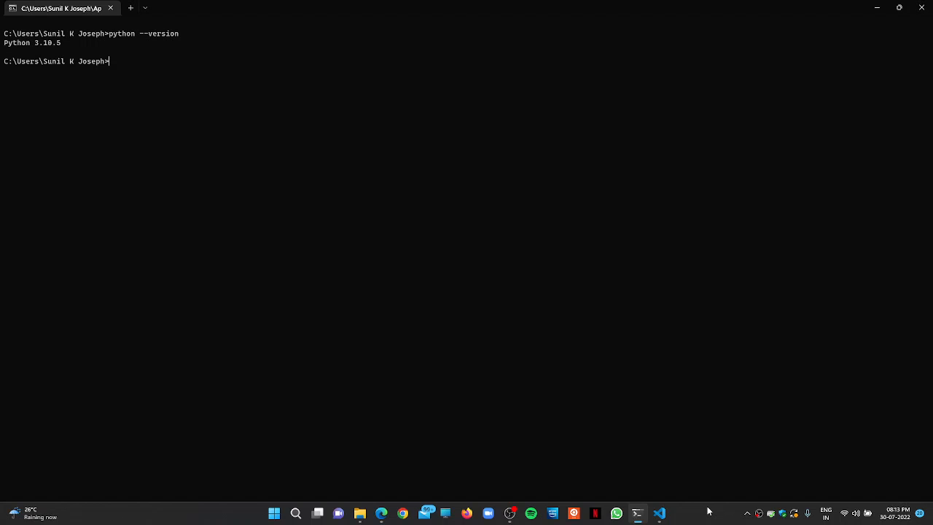
Install the flask and ibm_db packages with pip.
text(pip install flask')
key(BackSpace)
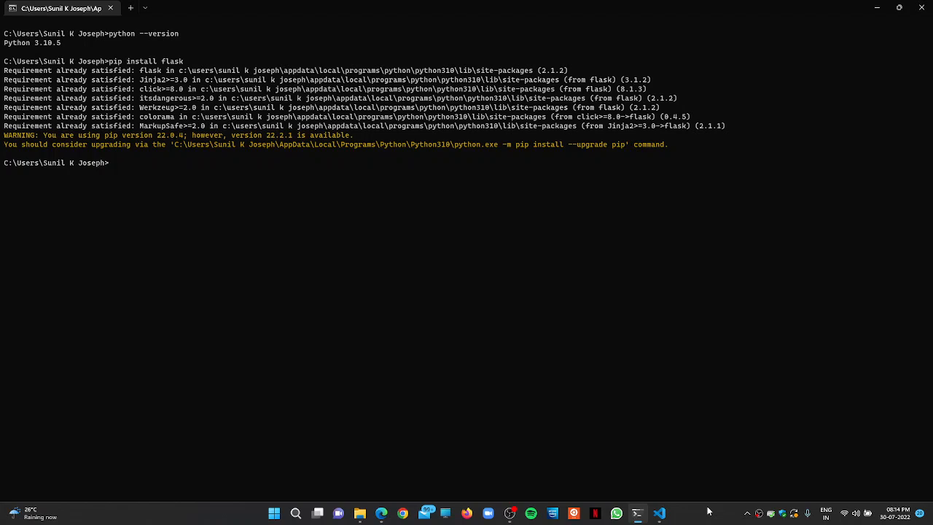
text(pip install flask)
key(BackSpace)
key(BackSpace)
key(BackSpace)
key(BackSpace)
key(BackSpace)
text(ibm_db)
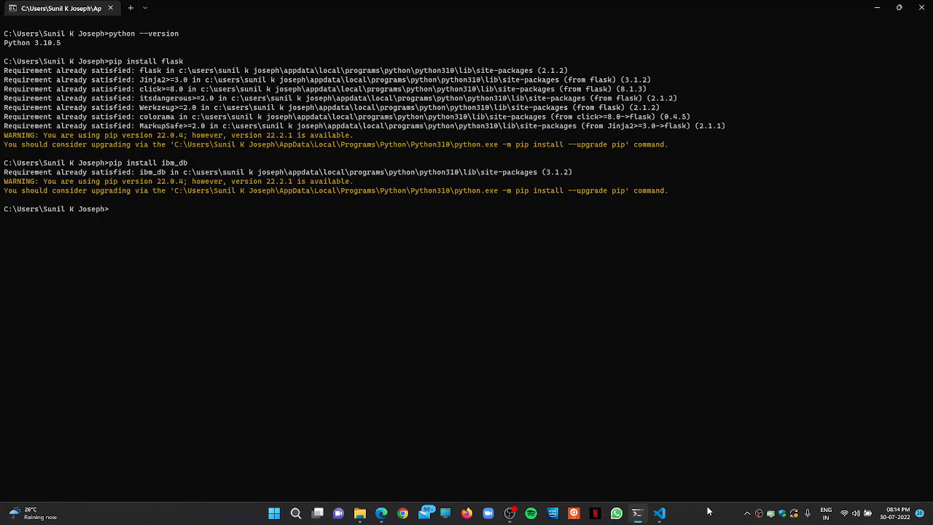
Switch to Edge, request a ZIP download of the Plasma Donor App guided-project repository from GitHub, and glance at app.py in Visual Studio Code.
key(alt+Tab)
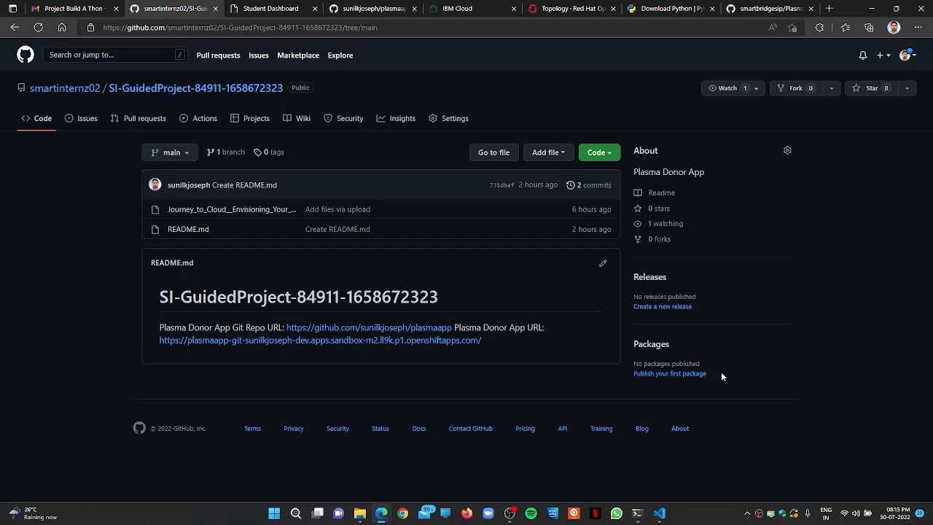
click(599, 152)
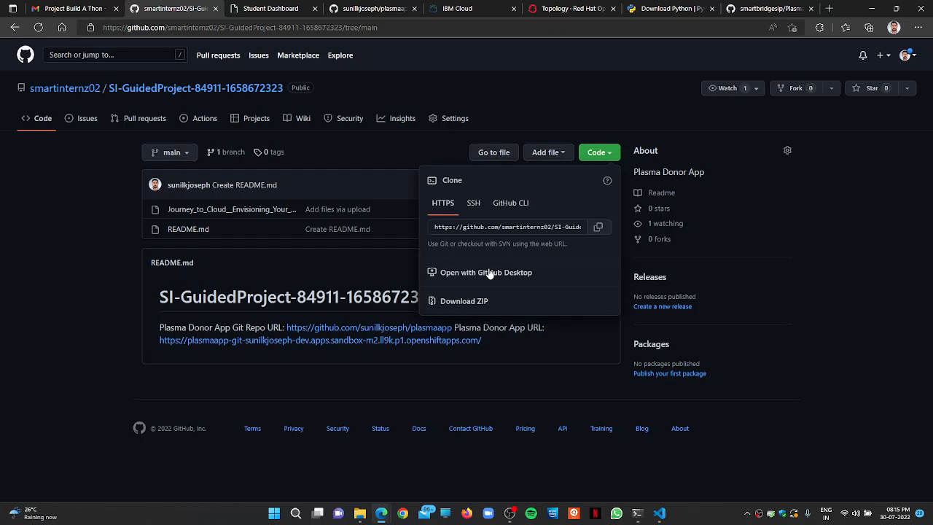
click(485, 306)
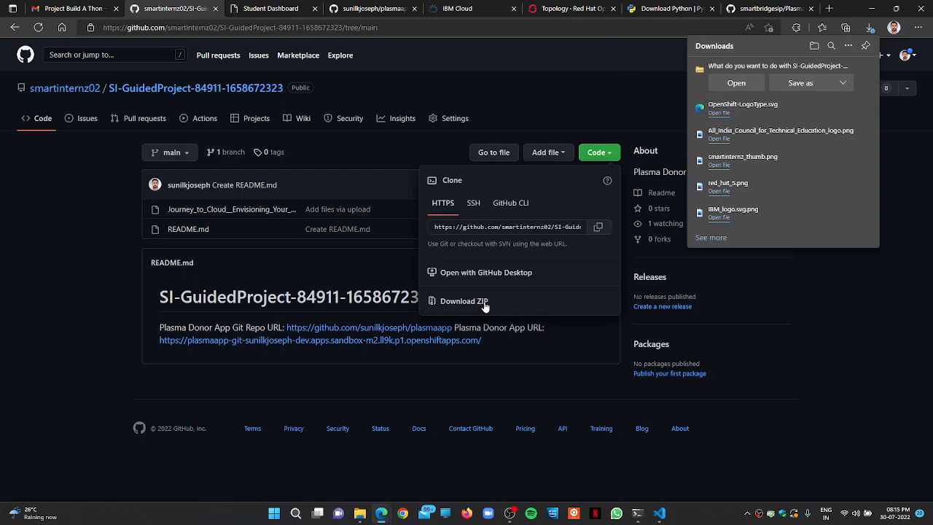
click(875, 312)
key(alt+Tab)
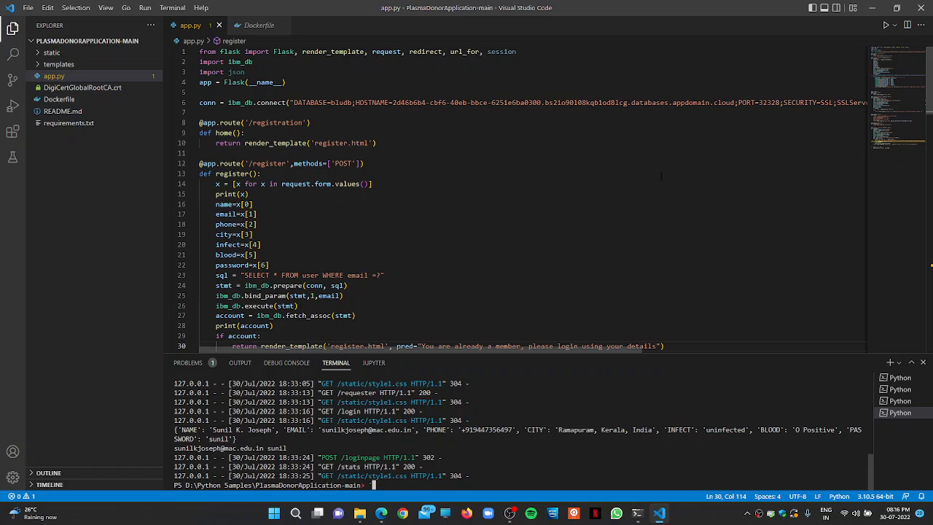
key(alt+Tab)
Search IBM Cloud for db2, open the Db2-xx service and launch its web console.
click(456, 9)
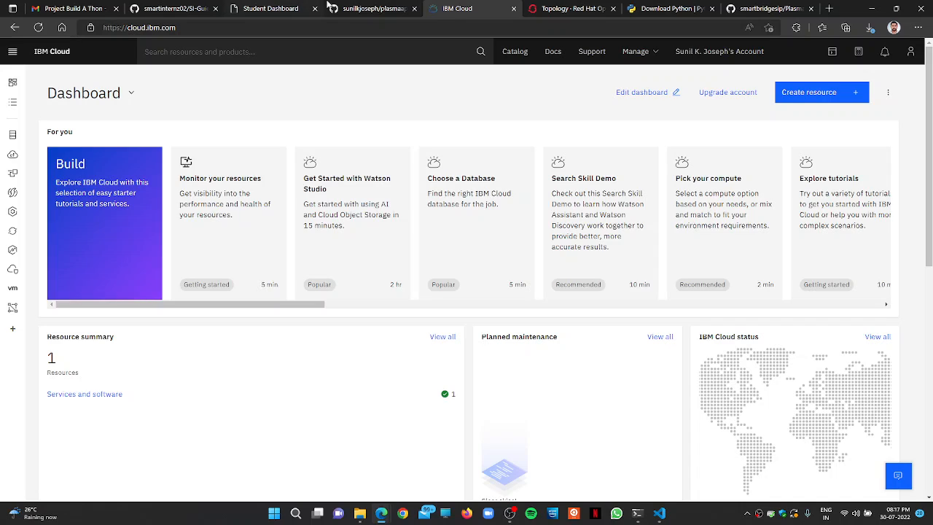
click(266, 51)
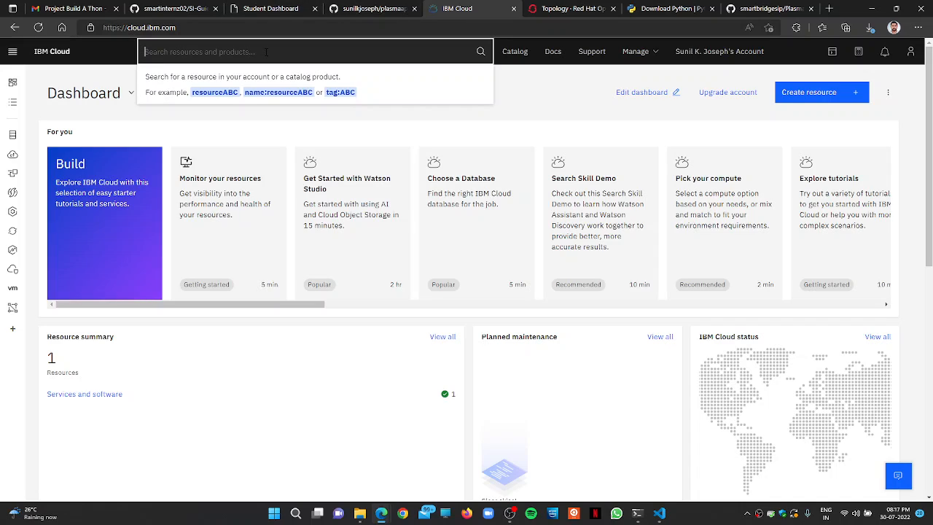
text(db2)
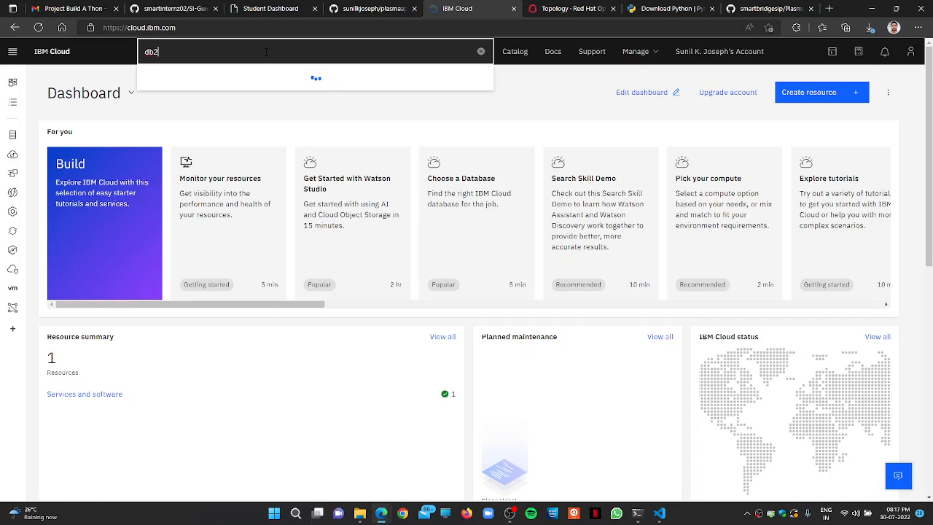
click(184, 148)
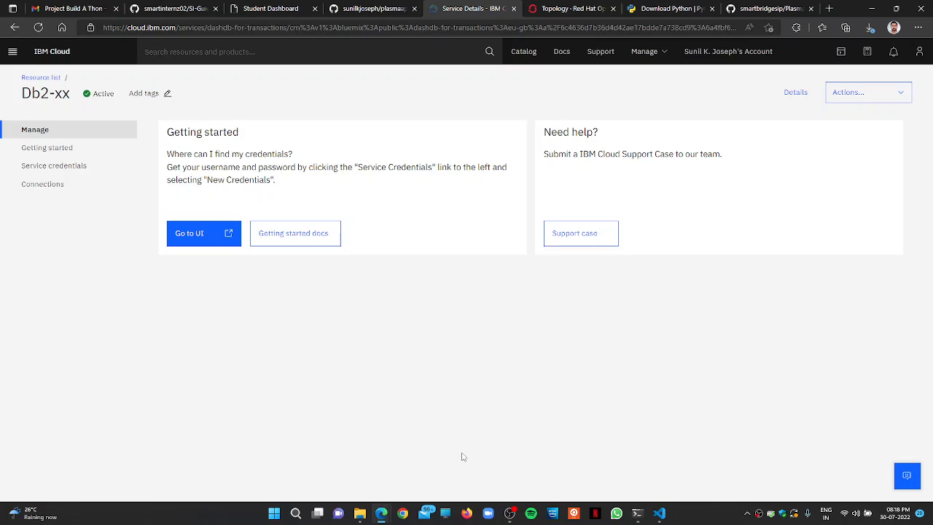
click(199, 238)
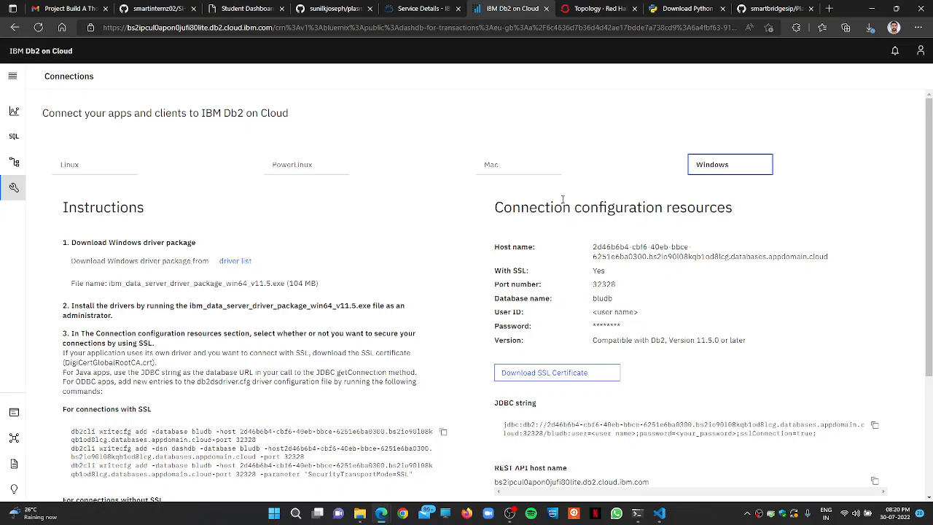
Examine the Db2 connection details for Windows and locate the DigiCertGlobalRootCA certificate in the PlasmaDonorApplication-main folder in File Explorer.
drag(593, 247, 813, 257)
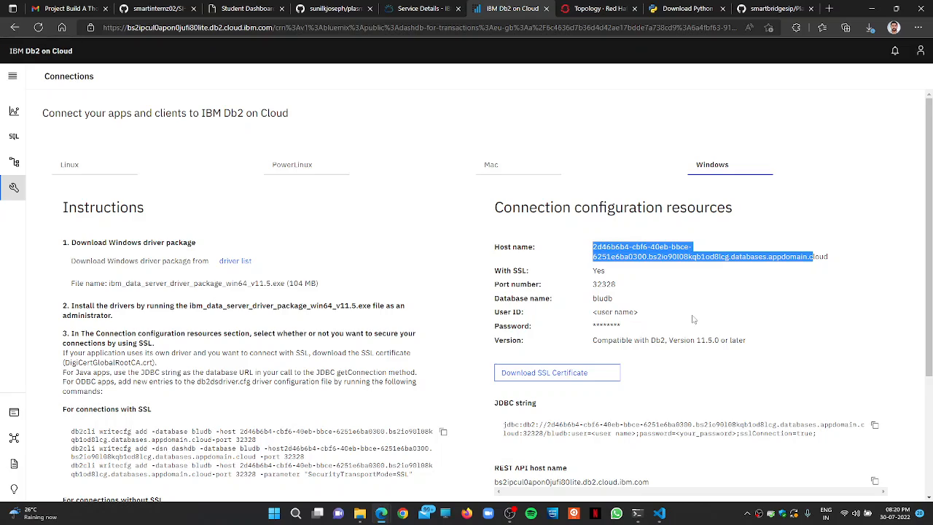
click(634, 307)
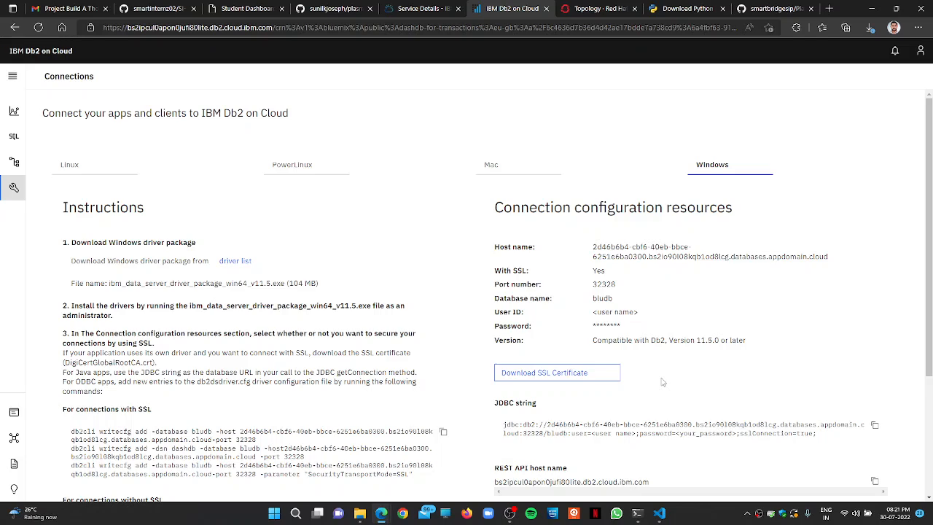
key(alt+Tab)
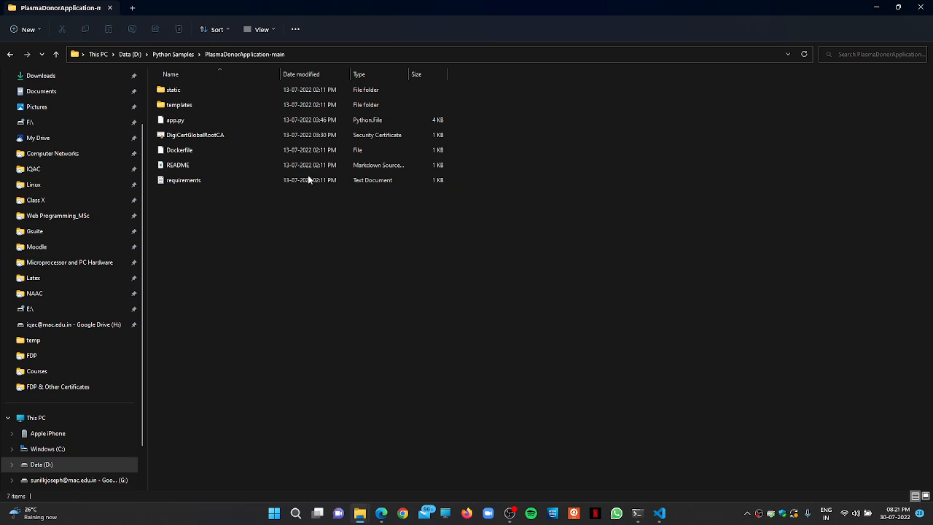
click(193, 134)
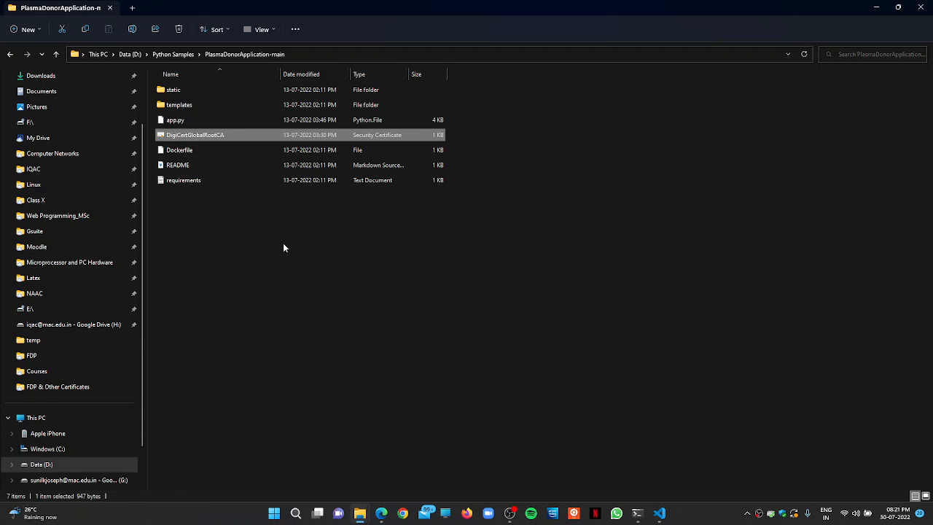
Switch to Visual Studio Code and examine the full ibm_db.connect string in app.py, from the database and host name to the credentials.
key(alt+Tab)
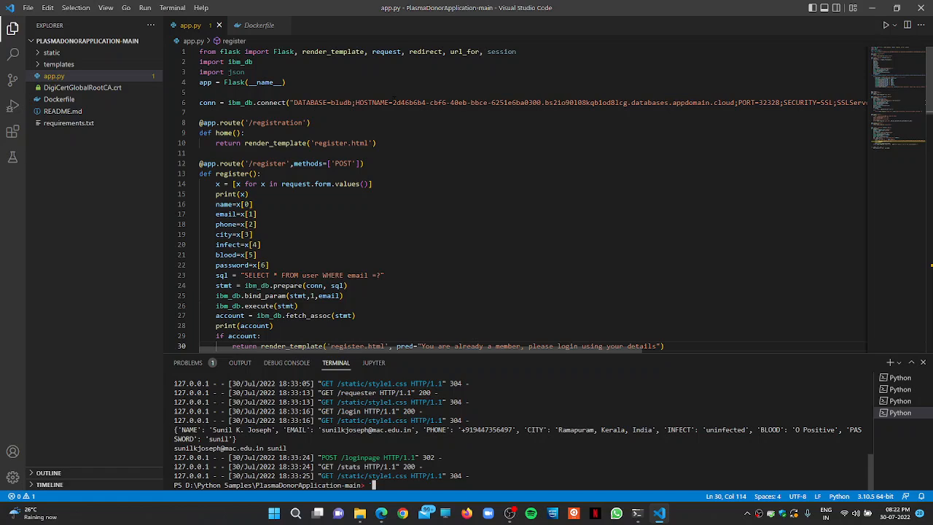
click(287, 103)
drag(392, 103, 488, 103)
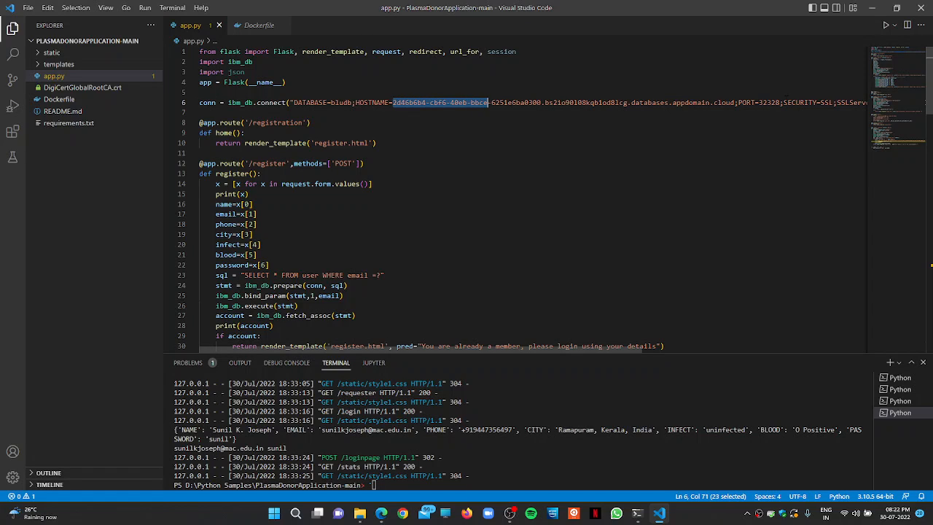
click(762, 103)
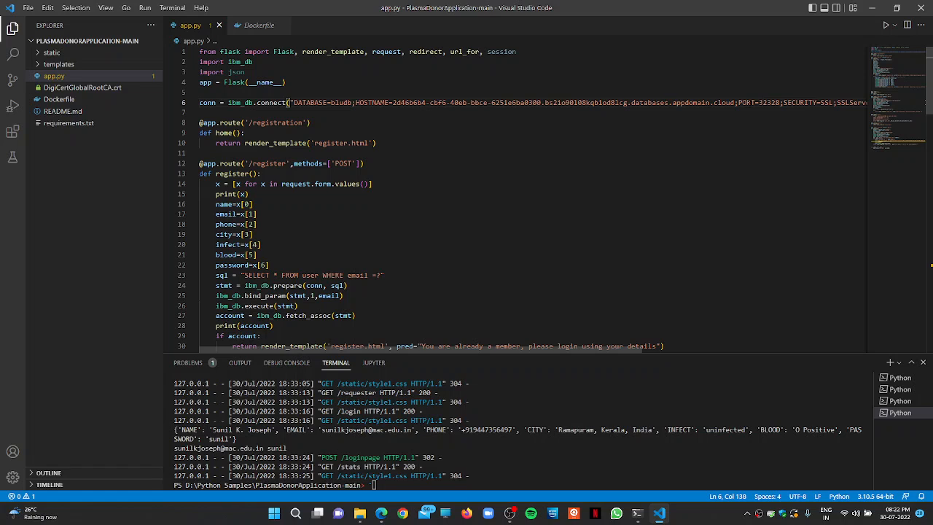
scroll(532, 201, right, 5)
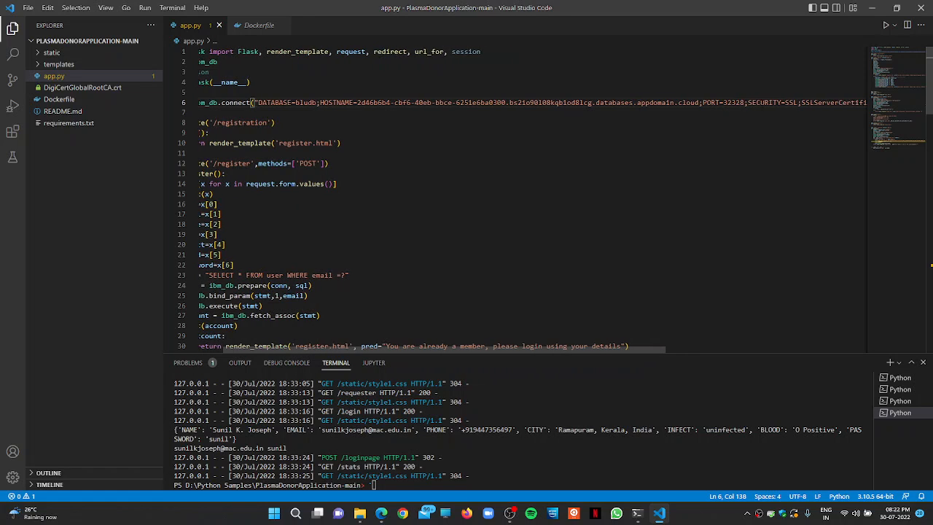
scroll(532, 201, right, 10)
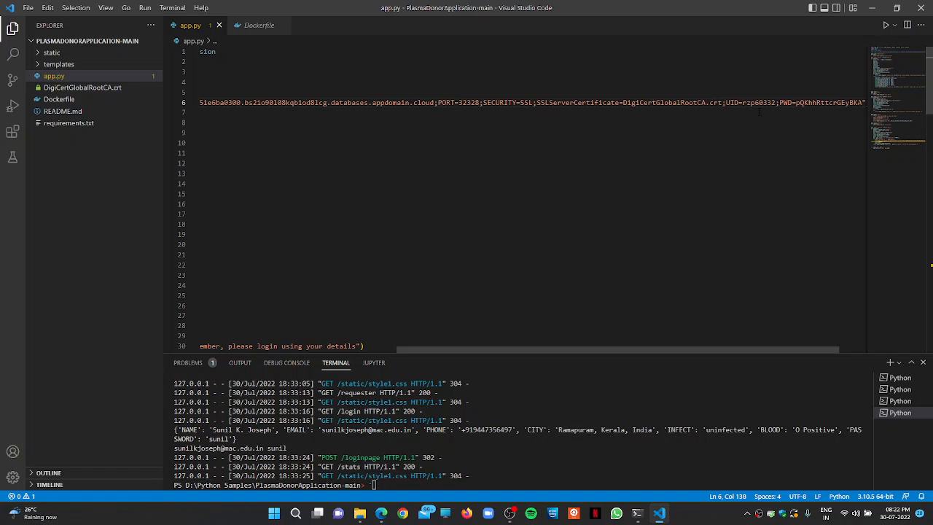
scroll(532, 200, left, 13)
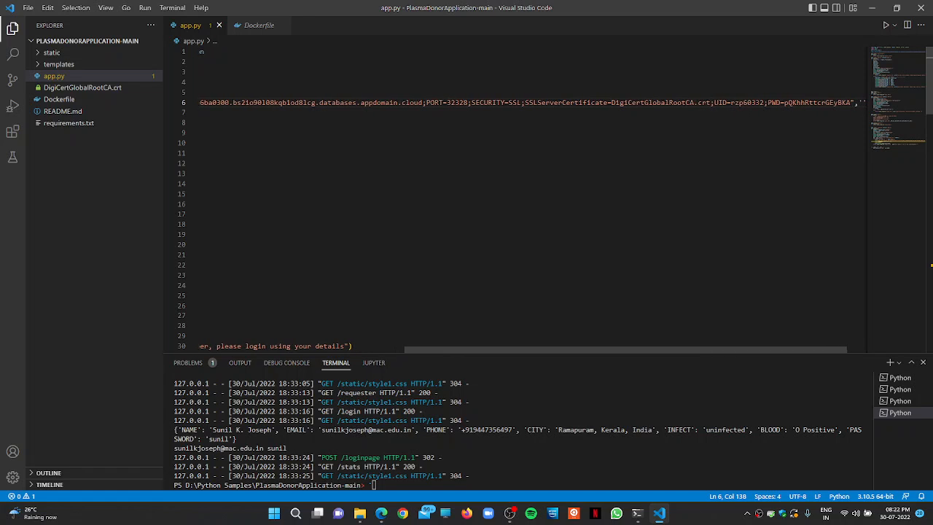
scroll(577, 104, left, 1)
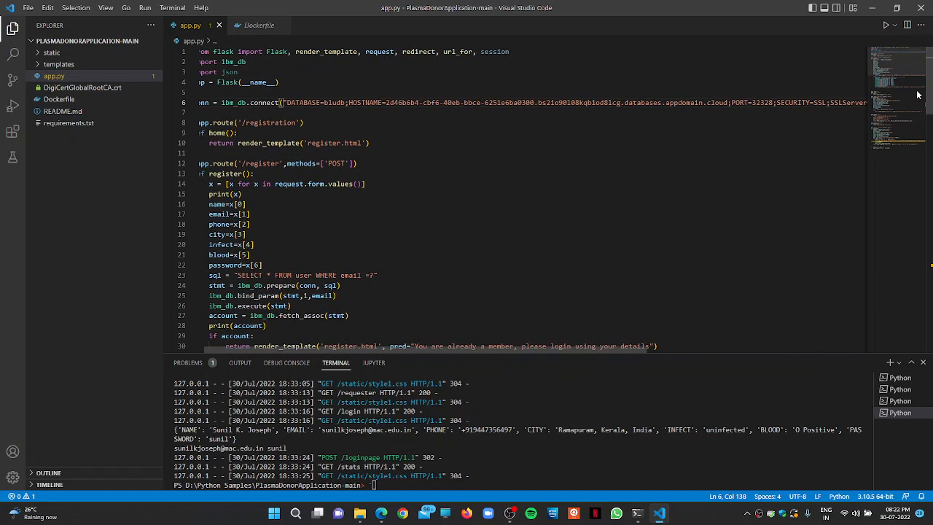
Run app.py and log in to the Plasma Donor App at localhost:8080 in Edge with the prefilled credentials.
text(;)
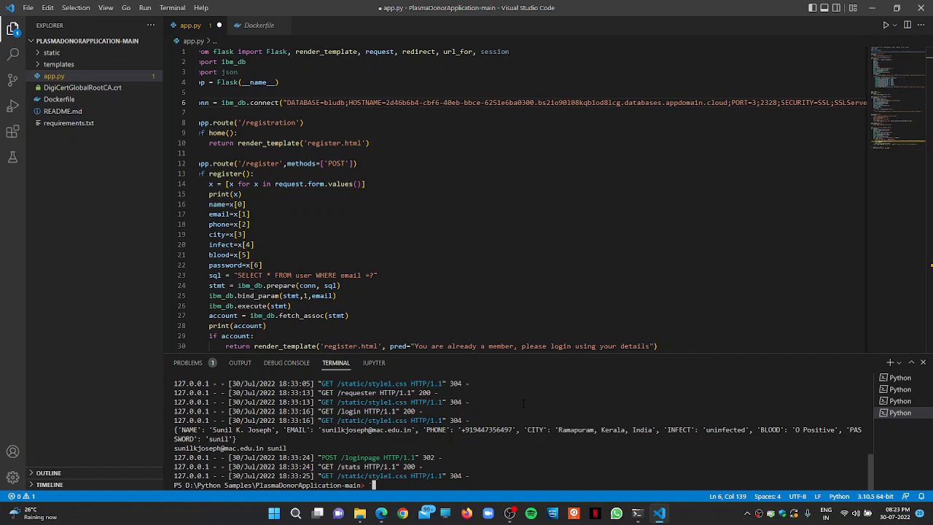
key(BackSpace)
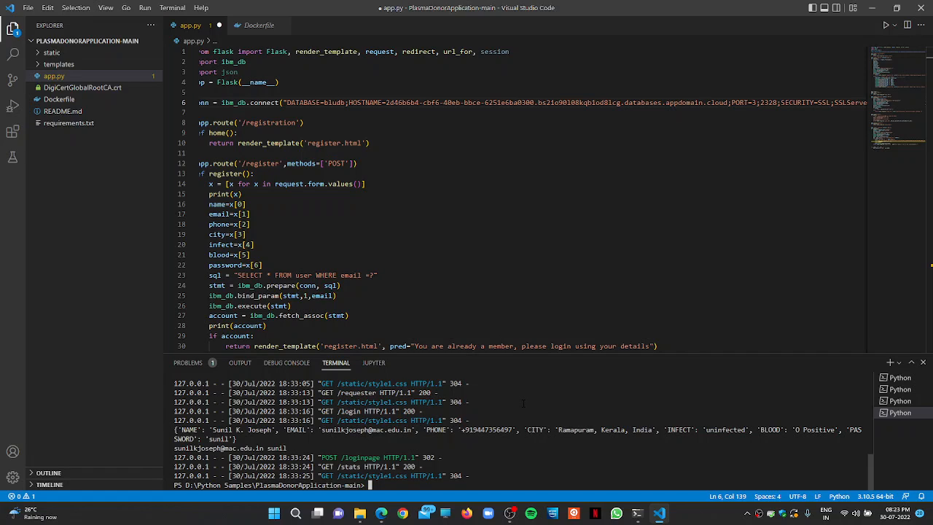
click(886, 26)
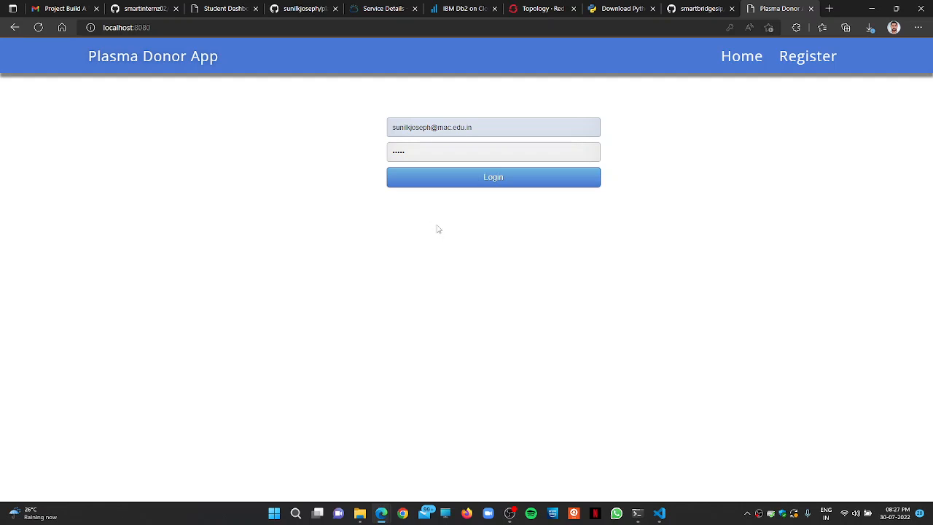
click(530, 182)
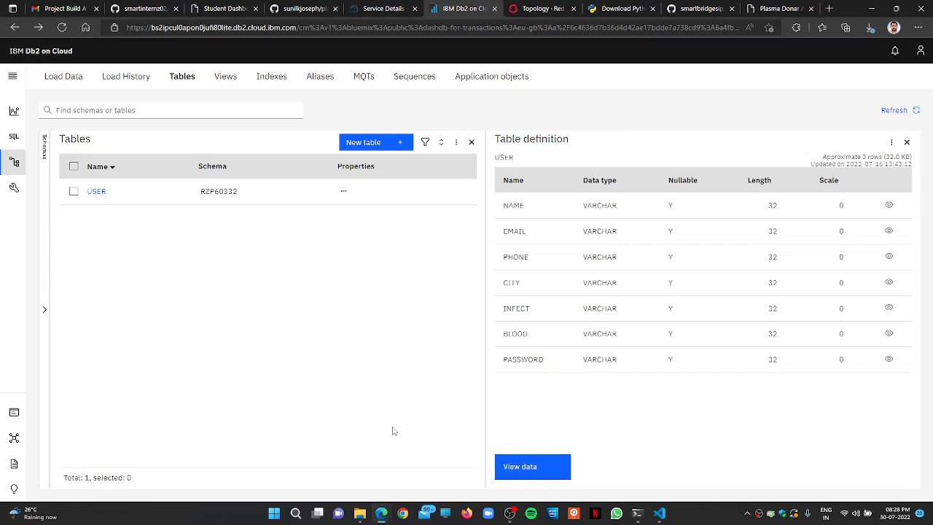
View the data stored in the USER table in the Db2 console.
click(551, 468)
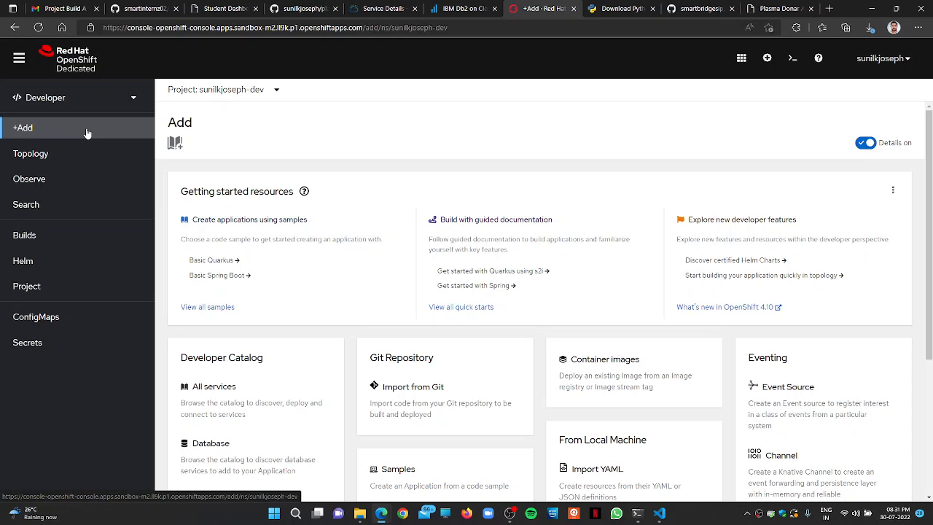
Start an import from Git in OpenShift and copy the HTTPS clone URL of the plasmaapp repository on GitHub.
click(438, 396)
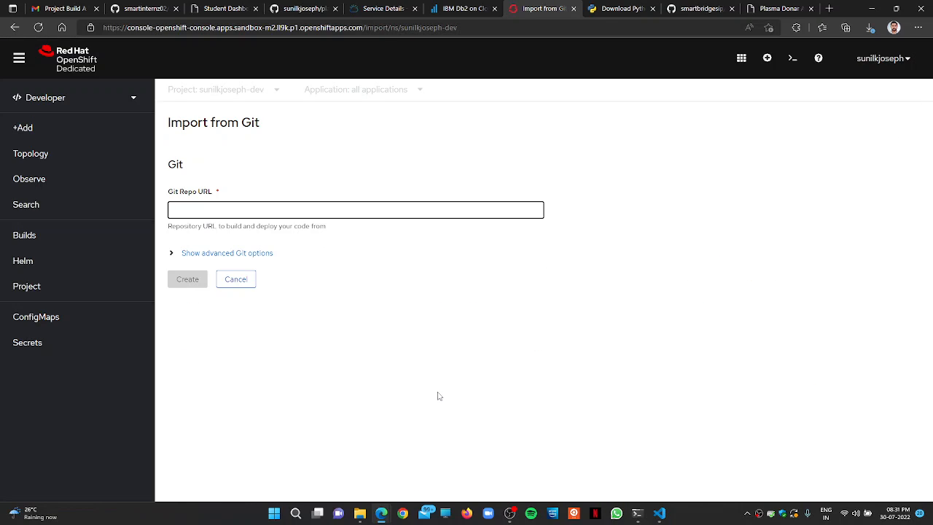
click(421, 211)
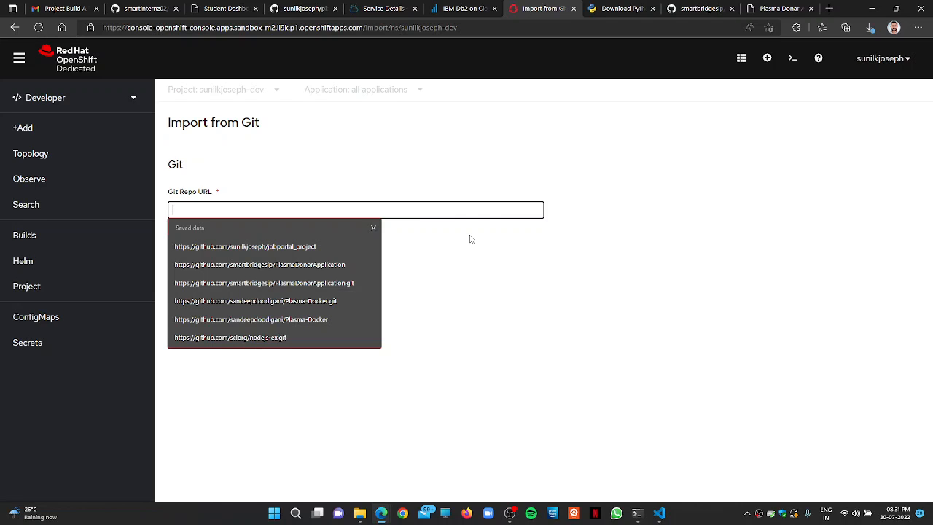
text(')
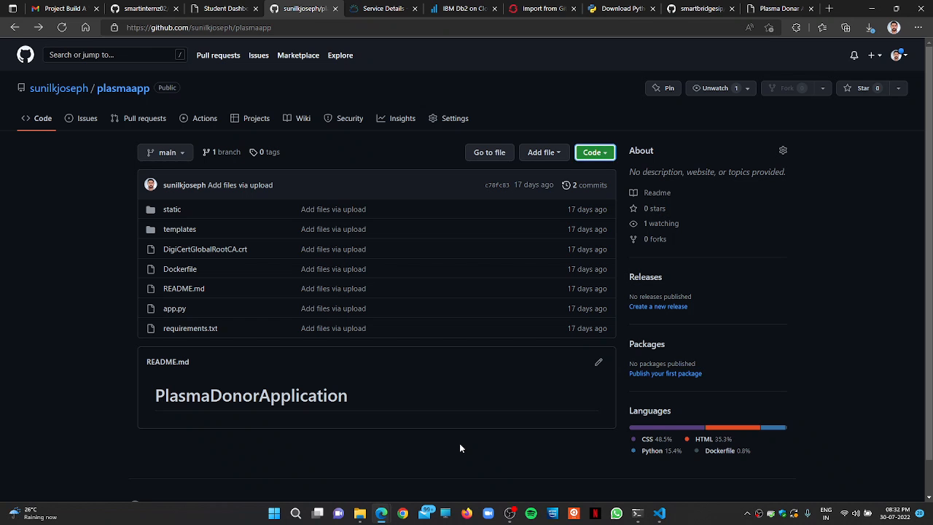
click(601, 155)
click(594, 228)
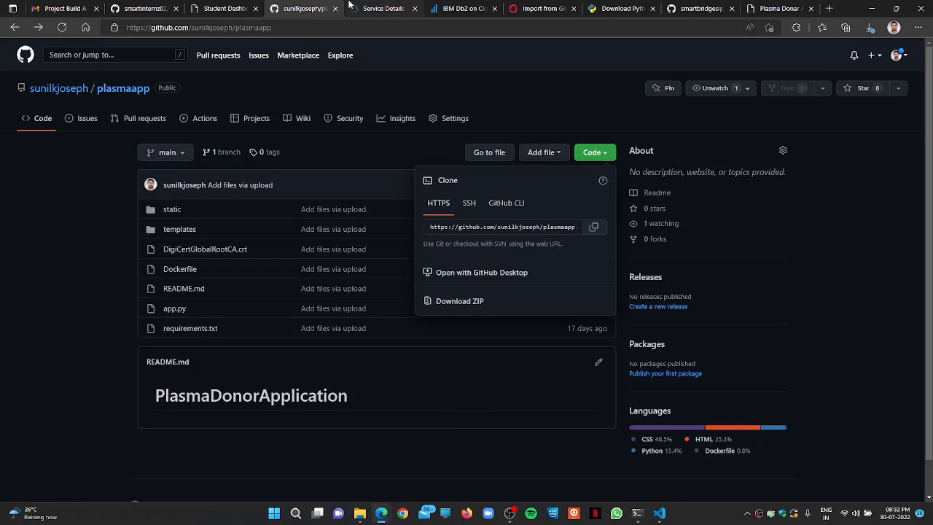
Enter the copied plasmaapp.git address as the Git repo URL in OpenShift and review the Dockerfile import, application name and resource type settings.
click(539, 8)
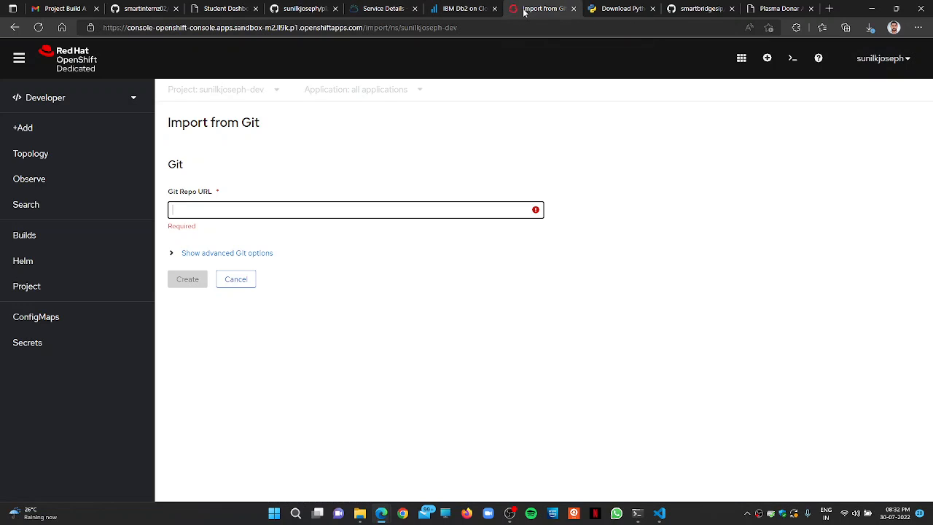
click(205, 208)
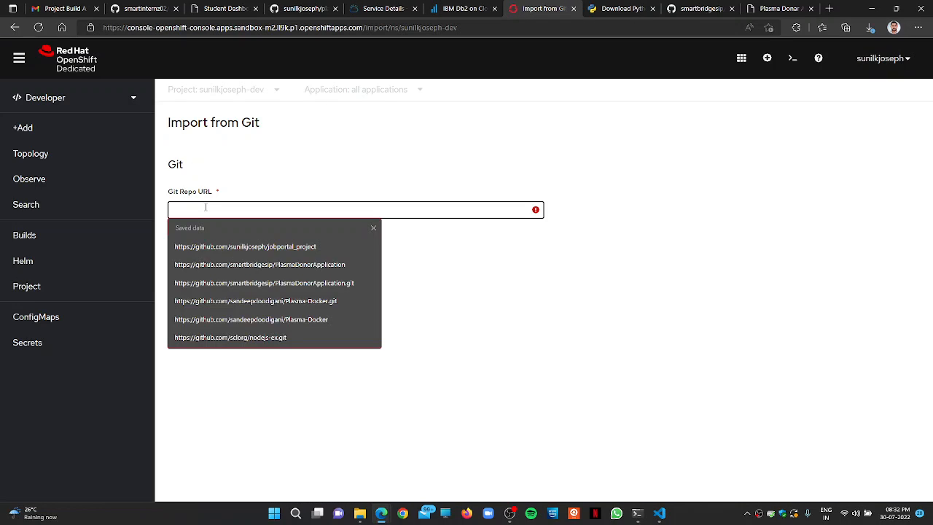
key(ctrl+v)
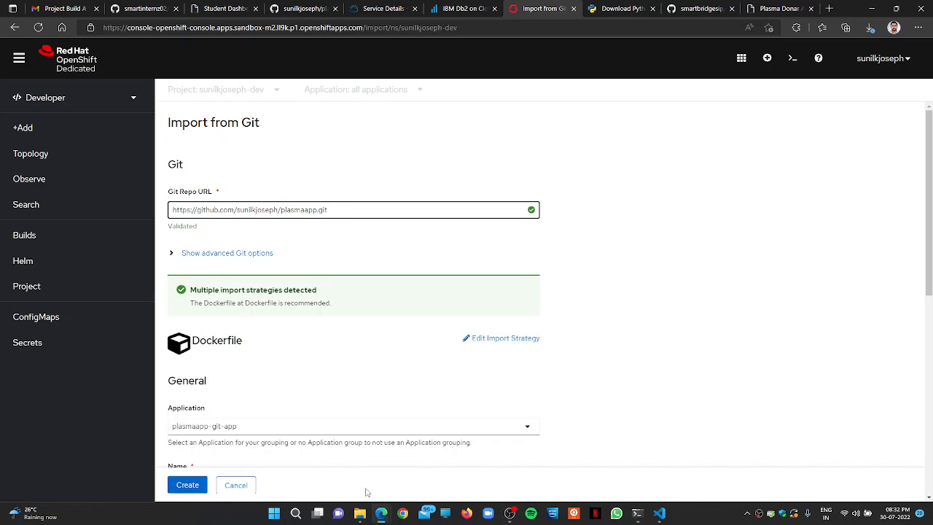
scroll(381, 385, down, 3)
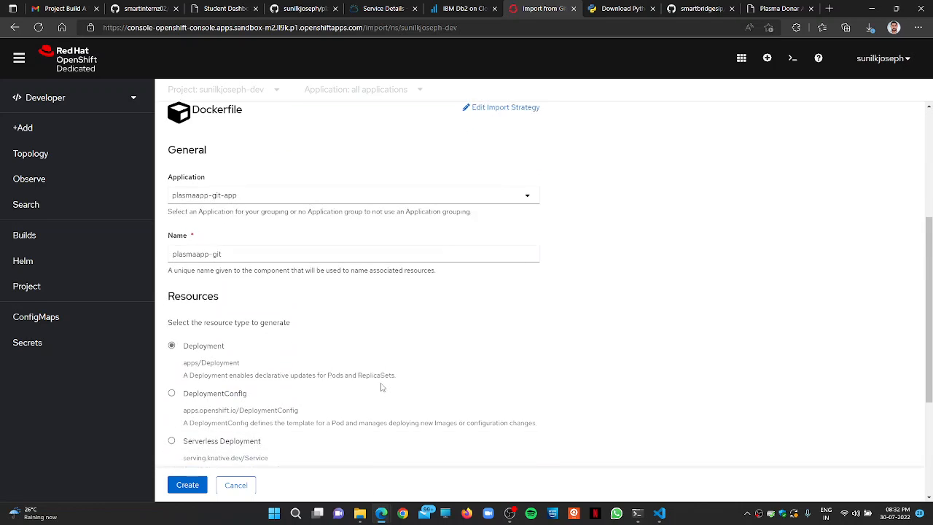
scroll(381, 386, up, 3)
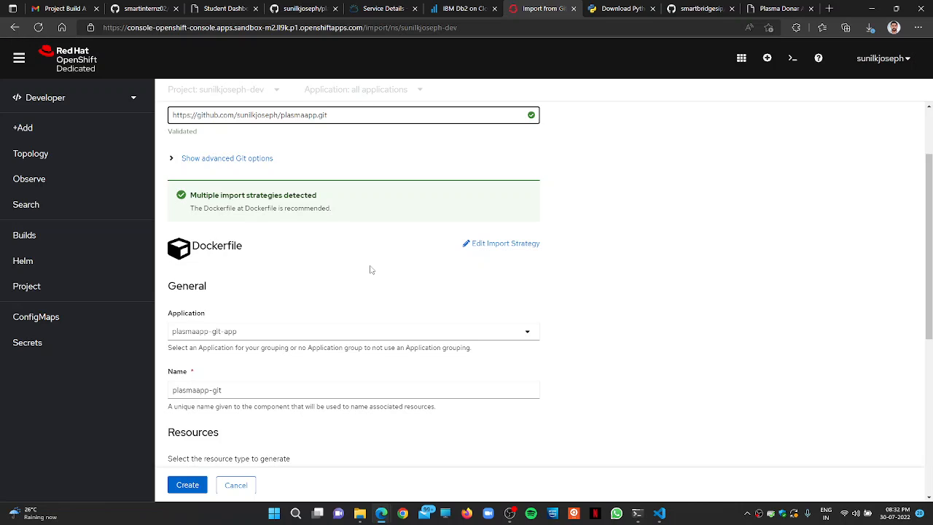
scroll(718, 378, down, 5)
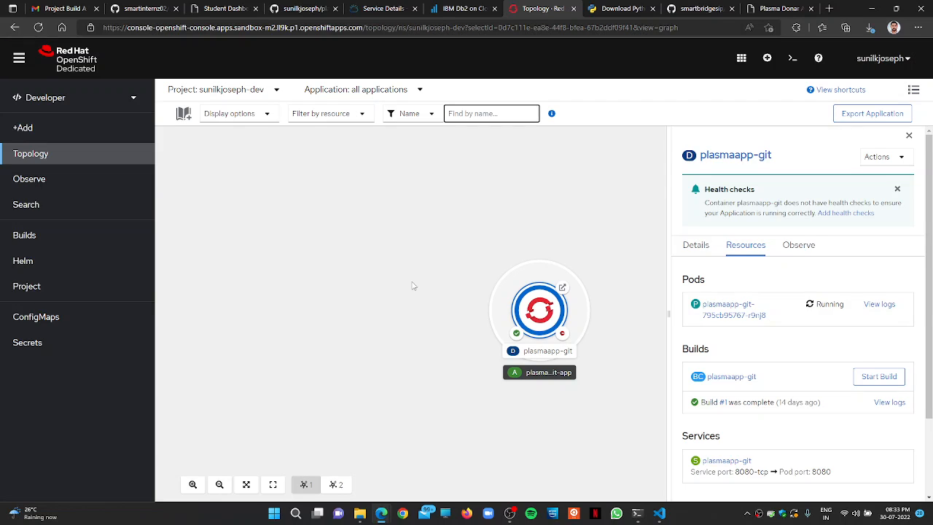
Open the public route of the plasmaapp-git deployment from its resources in the topology.
text(`)
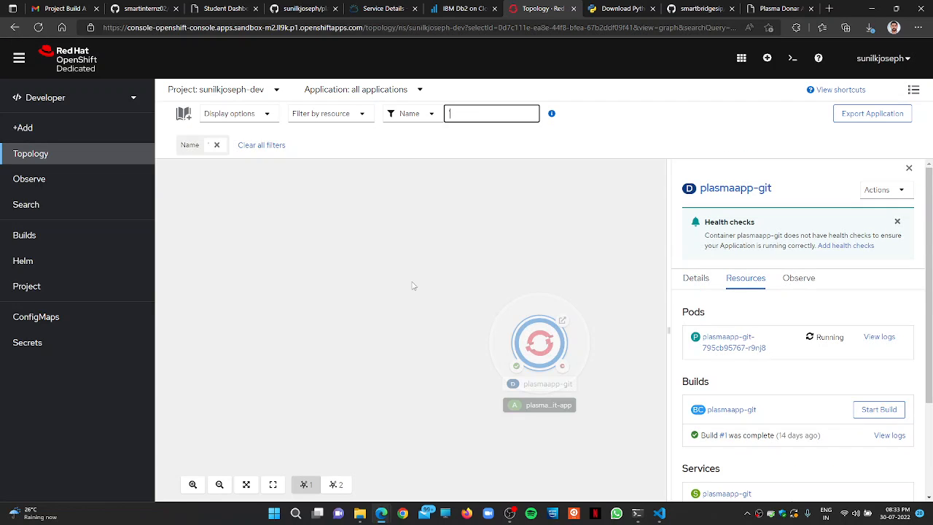
key(BackSpace)
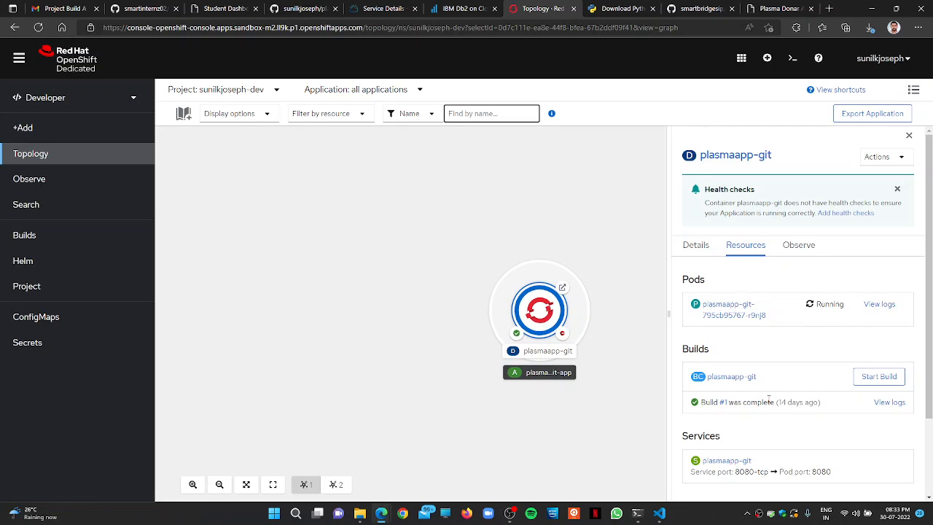
scroll(769, 401, down, 2)
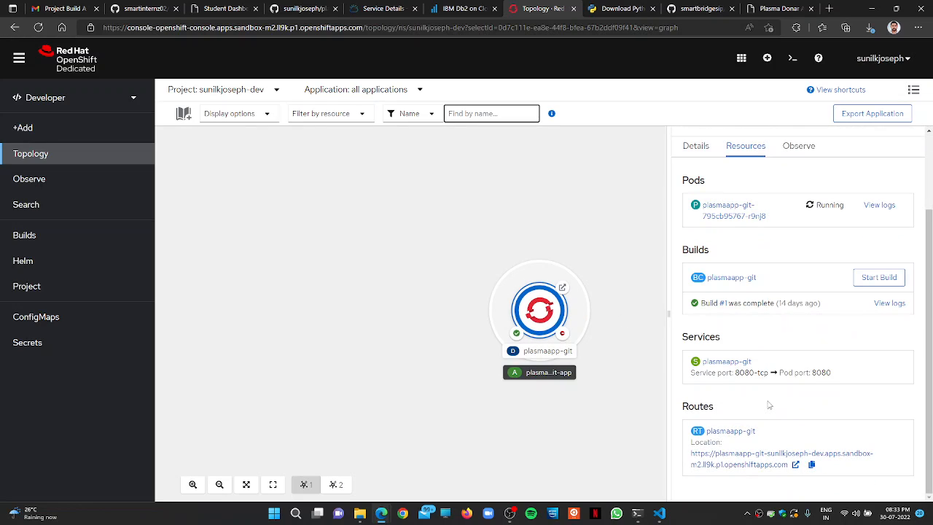
click(769, 457)
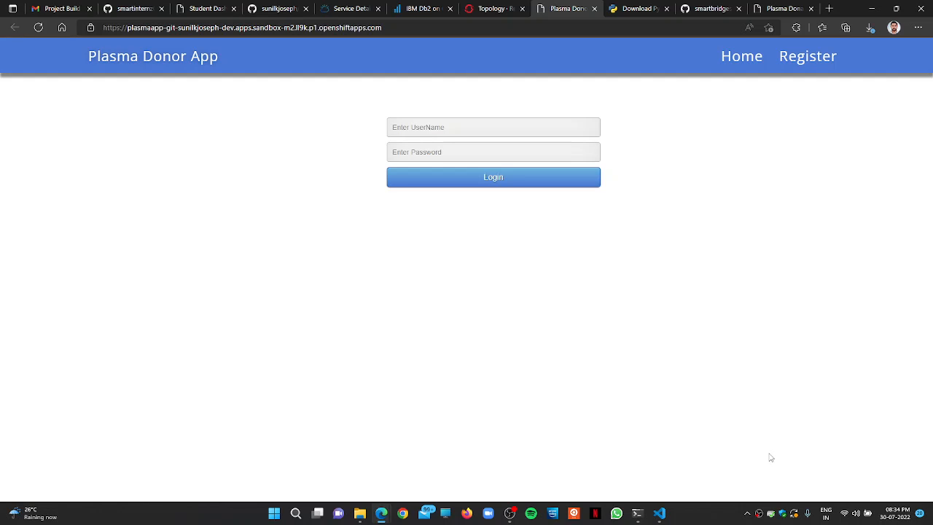
Log in to the deployed Plasma Donor App with the saved account e-mail and the account password, view the donor statistics, and return to the OpenShift topology.
click(500, 134)
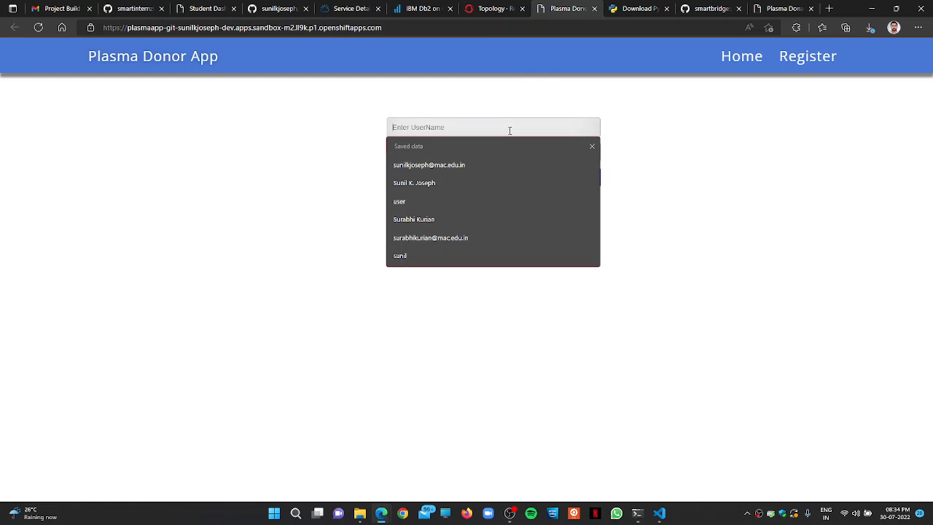
click(462, 165)
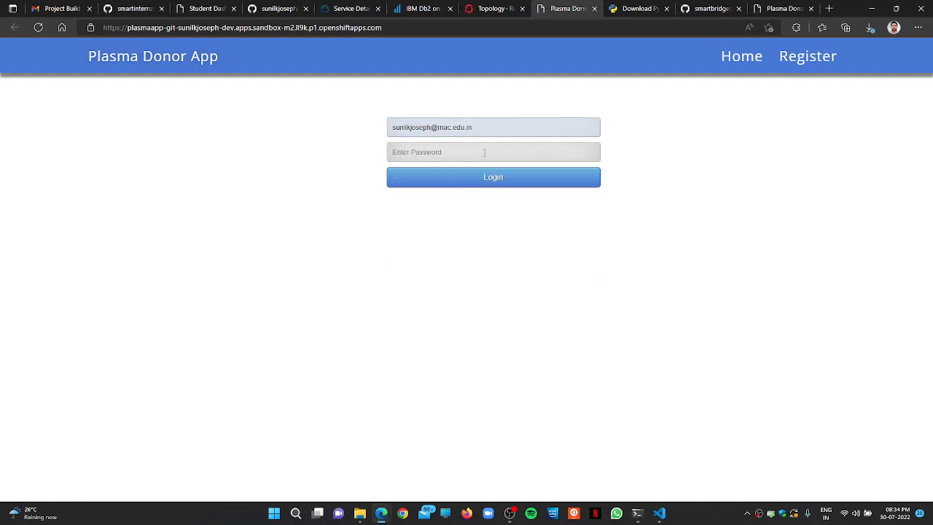
click(484, 152)
text(*****)
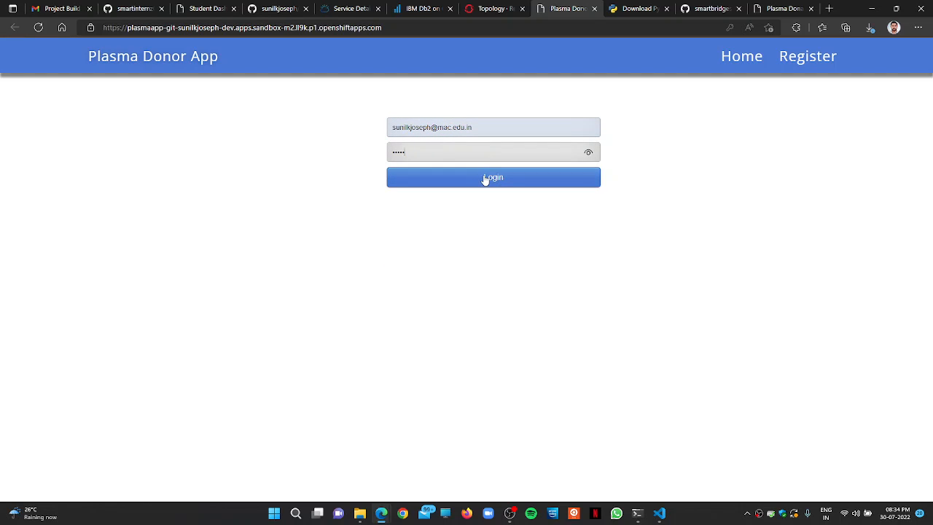
click(486, 179)
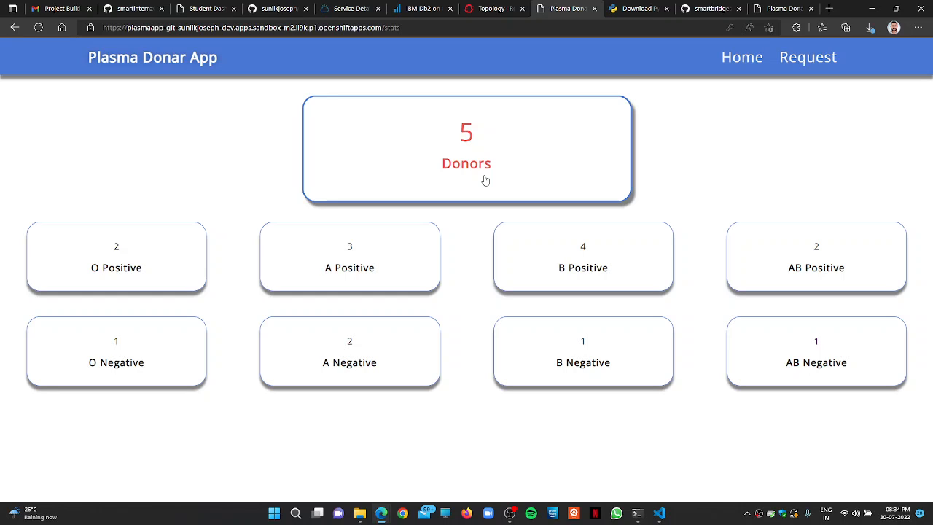
key(ctrl+shift+Tab)
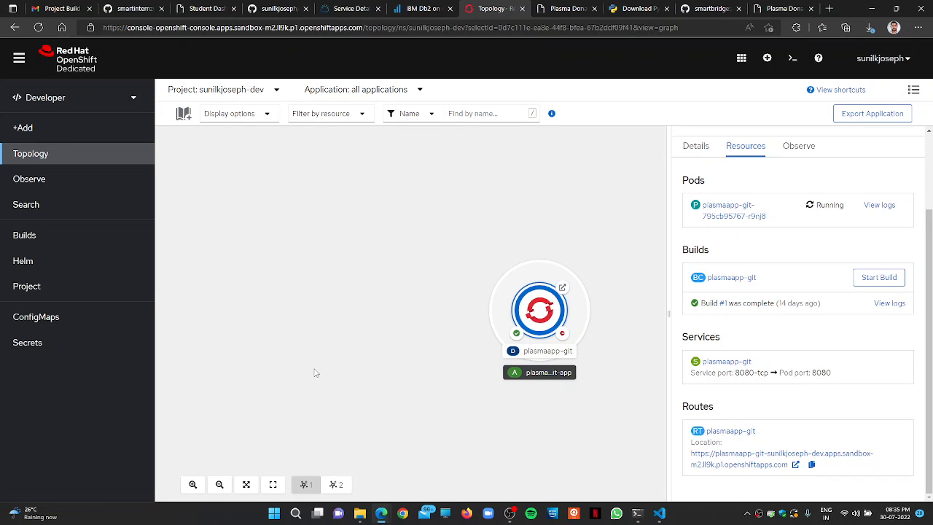